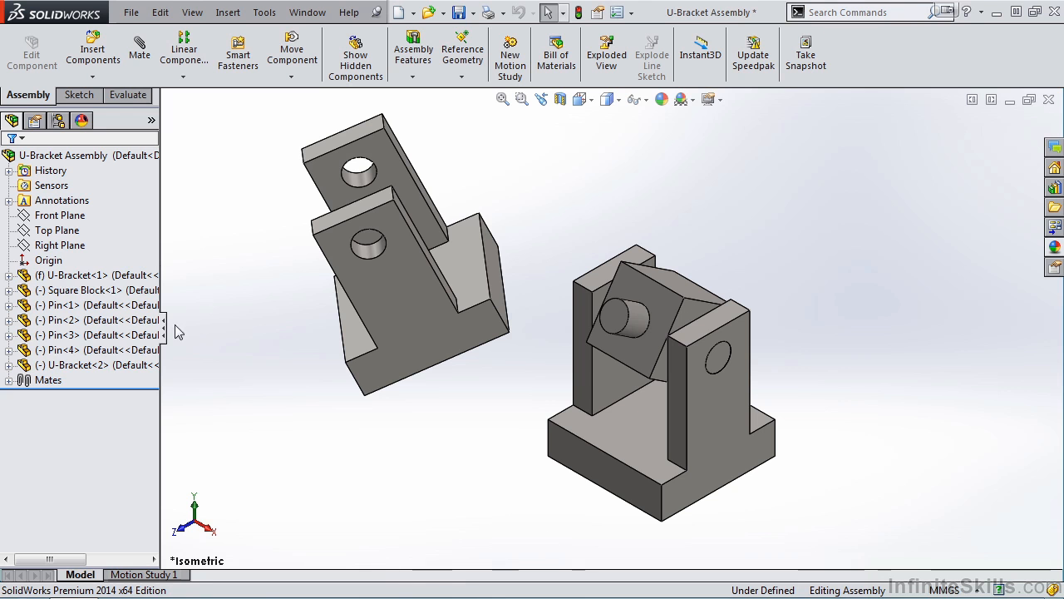
- Add a coincident mate between the end face of Pin<3> and the outer side face of U-Bracket<2>
click(140, 51)
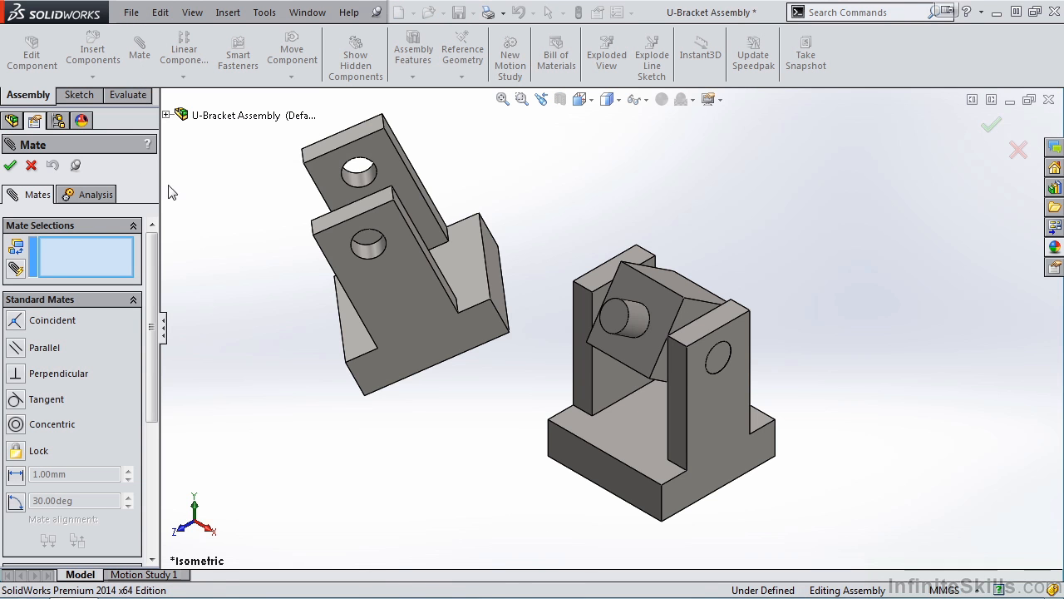
click(612, 320)
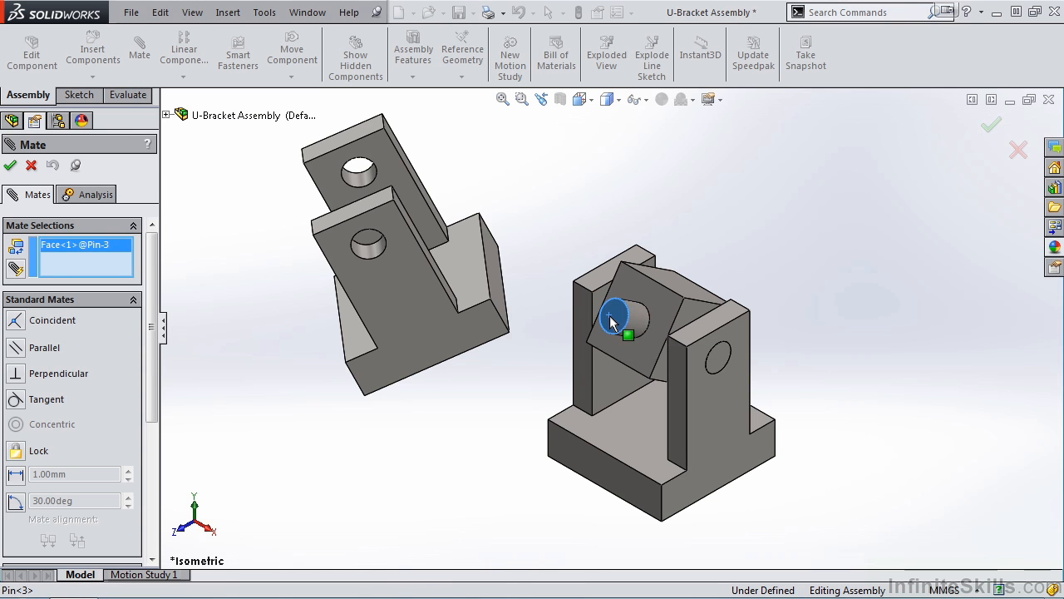
click(409, 291)
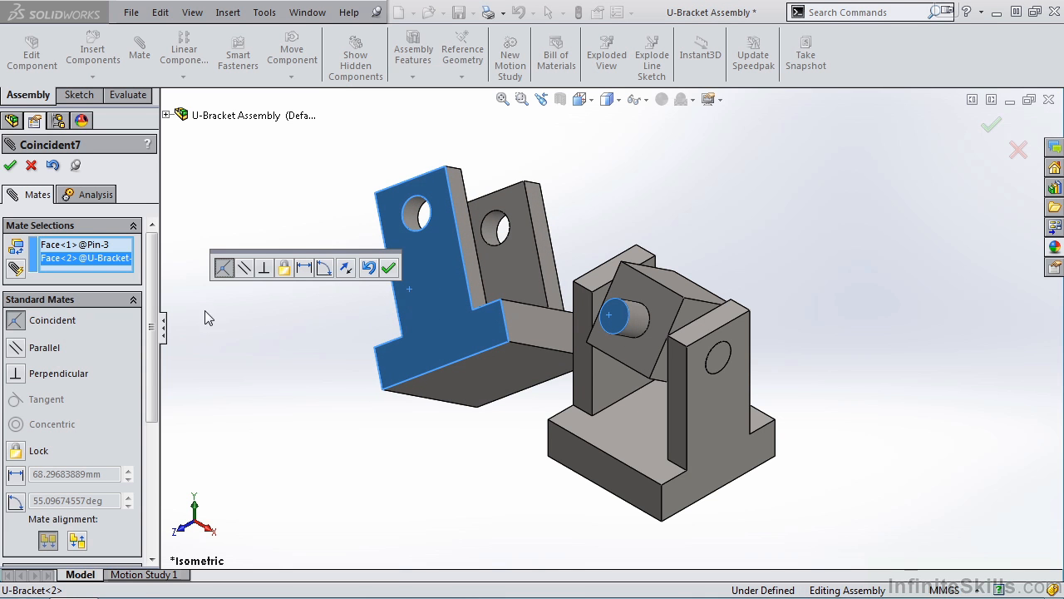
click(389, 268)
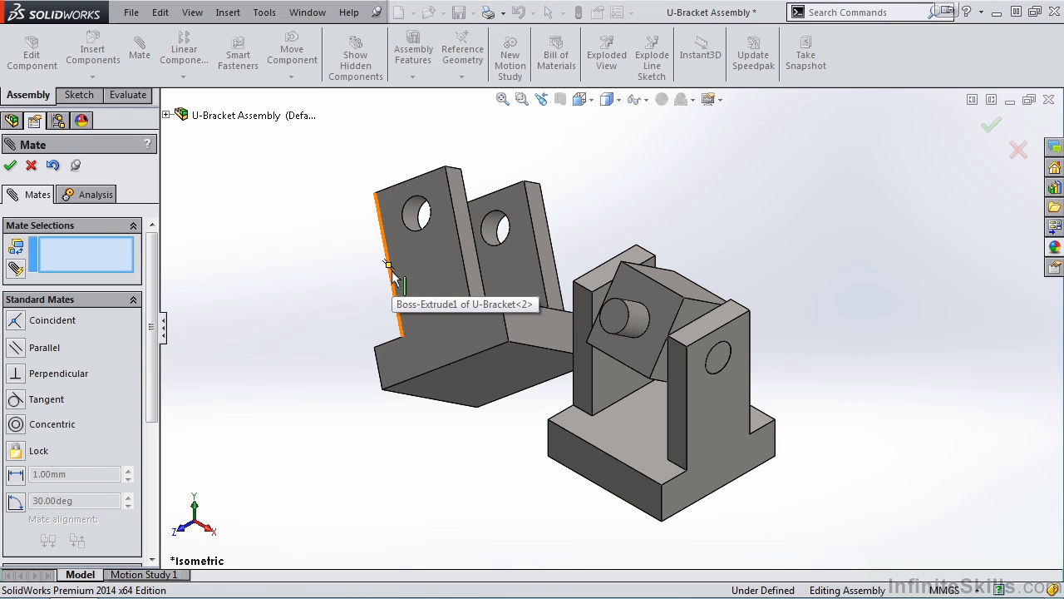
- Mate the cylindrical face of Pin<3> concentric with the hole in U-Bracket<2>, and swing that bracket up above the square block
click(637, 328)
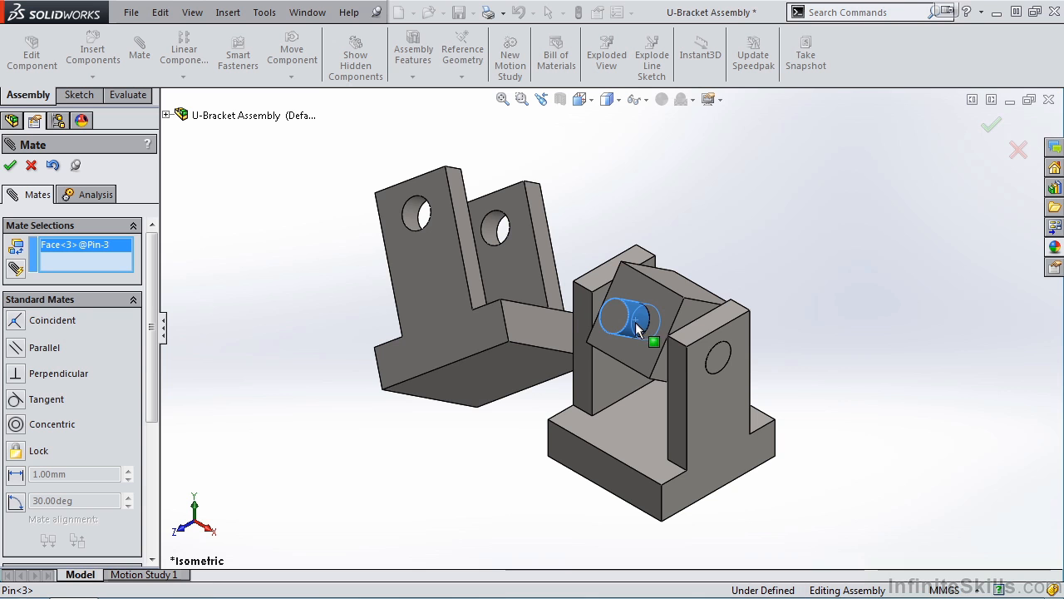
click(415, 208)
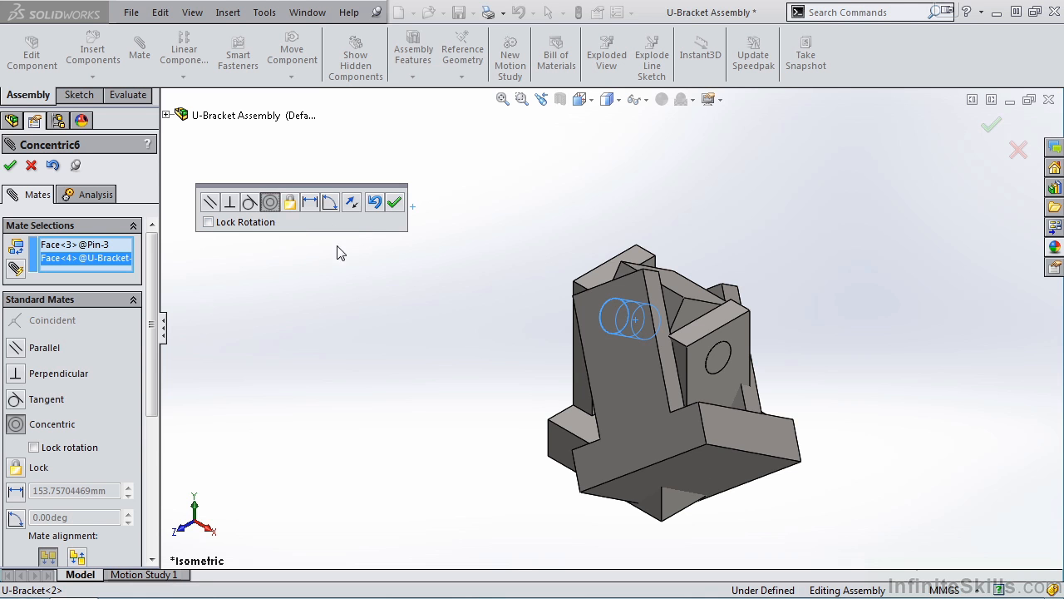
click(396, 204)
drag(619, 399, 712, 225)
- Set a 45-degree angle mate between the upper face of the square block and the top end face of U-Bracket<1>'s arm
middle_drag(696, 355, 666, 359)
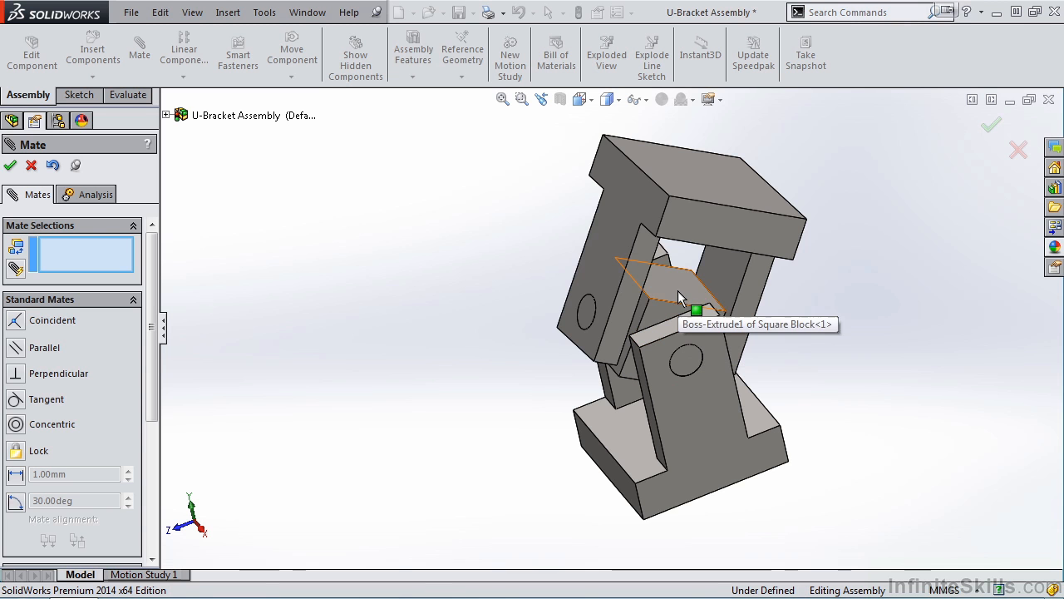
click(678, 290)
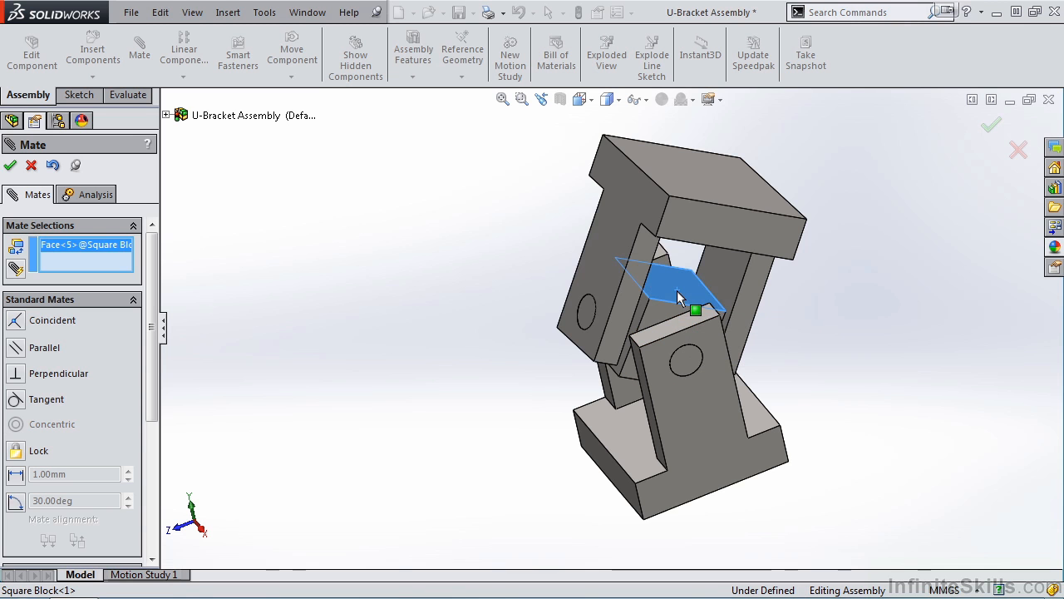
click(690, 333)
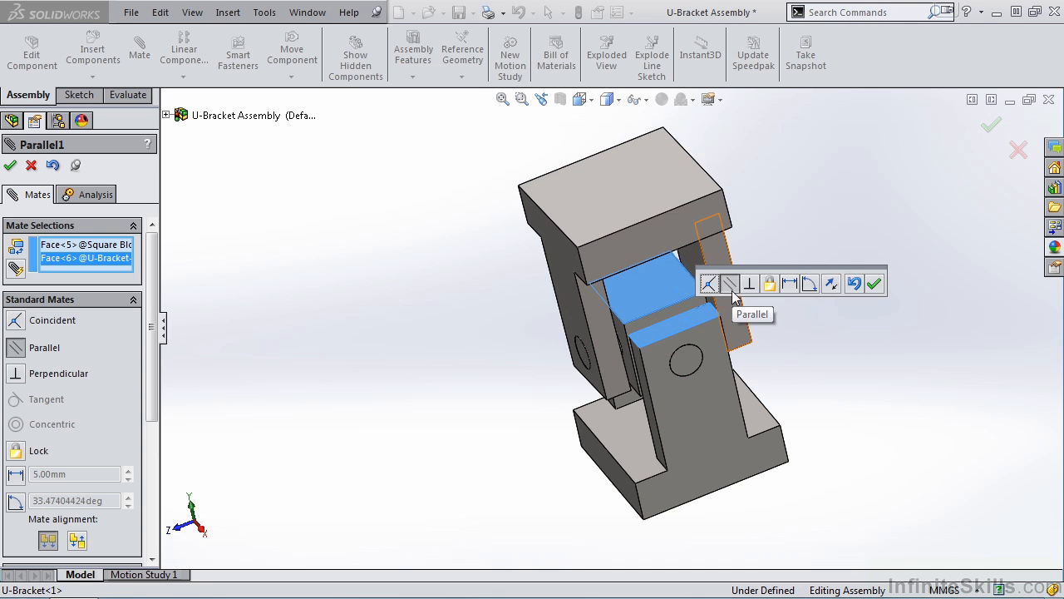
click(810, 287)
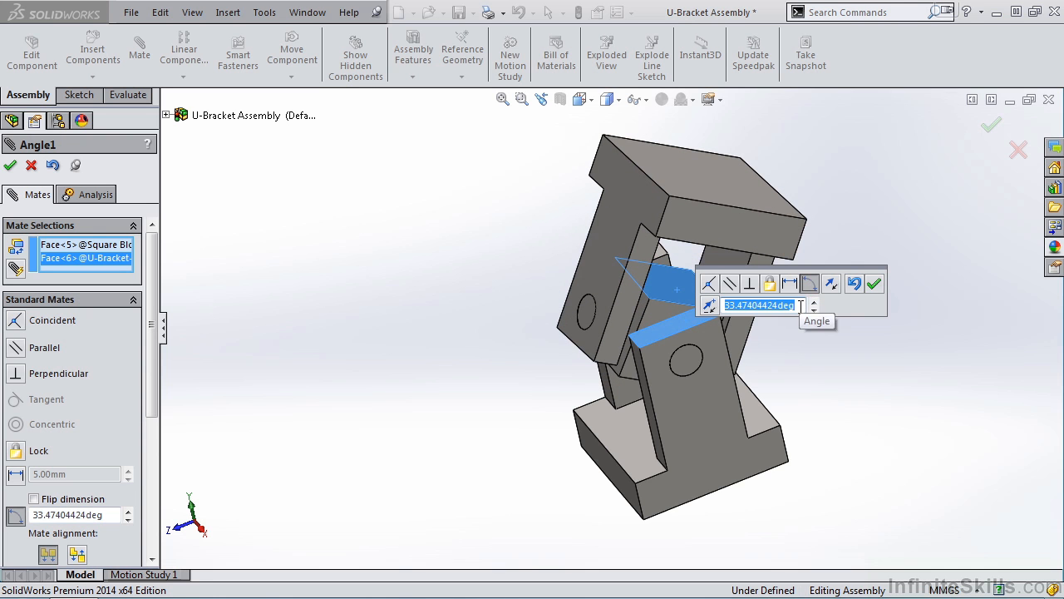
text(45)
key(Return)
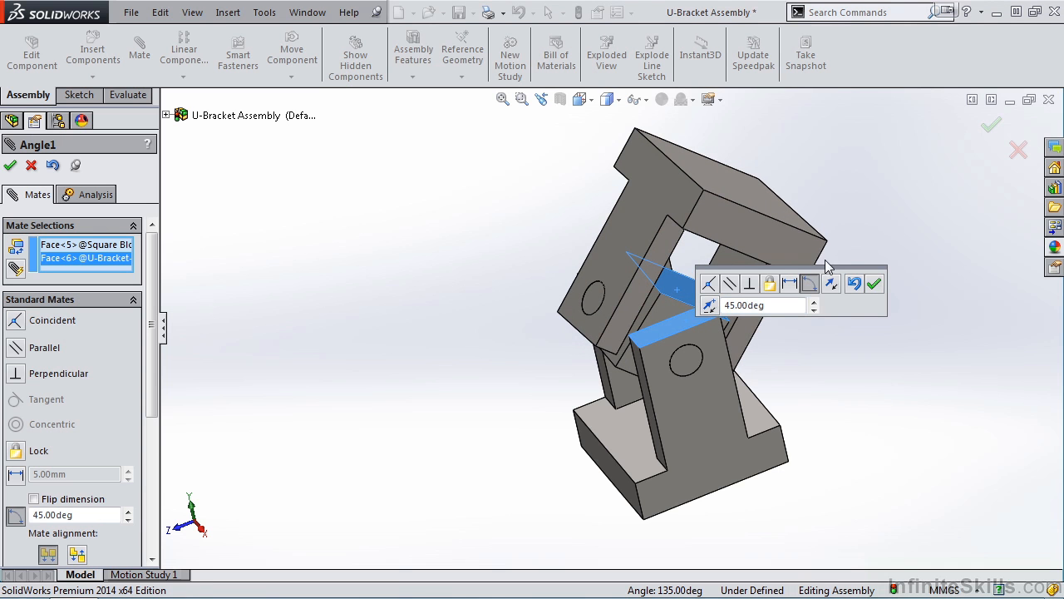
drag(834, 267, 898, 330)
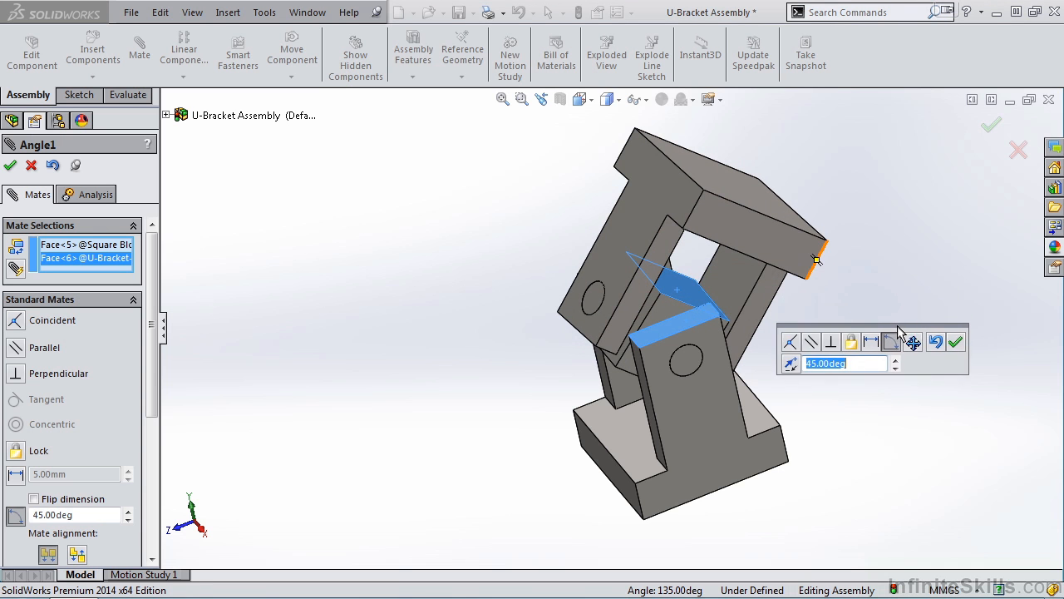
mouse_move(679, 423)
middle_down()
mouse_move(726, 375)
mouse_move(708, 364)
mouse_move(675, 410)
middle_up()
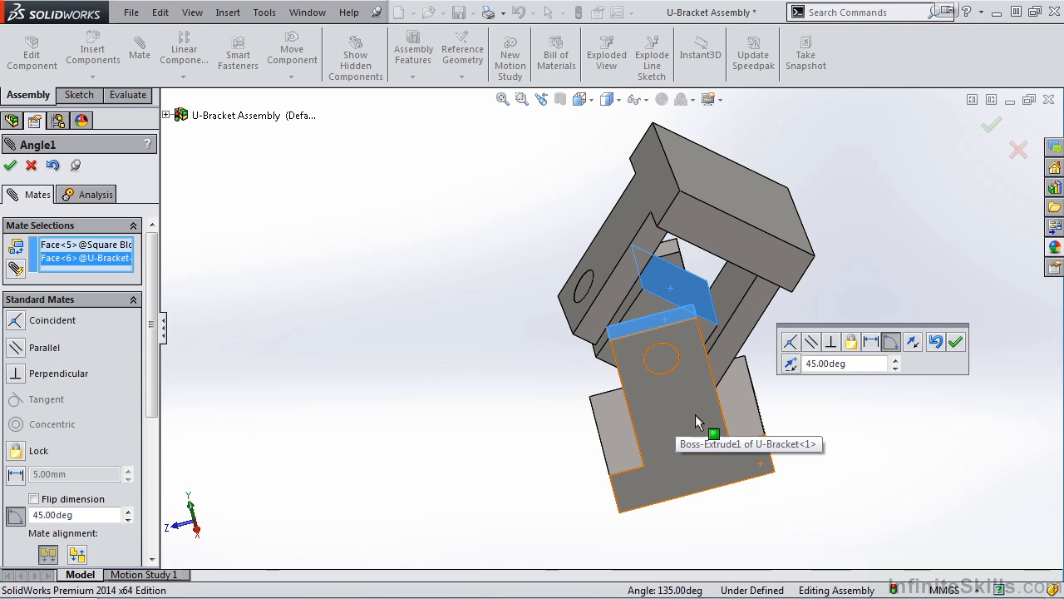
- Try the flipped dimension and the reversed mate alignment on the block's 45-degree angle mate
click(791, 365)
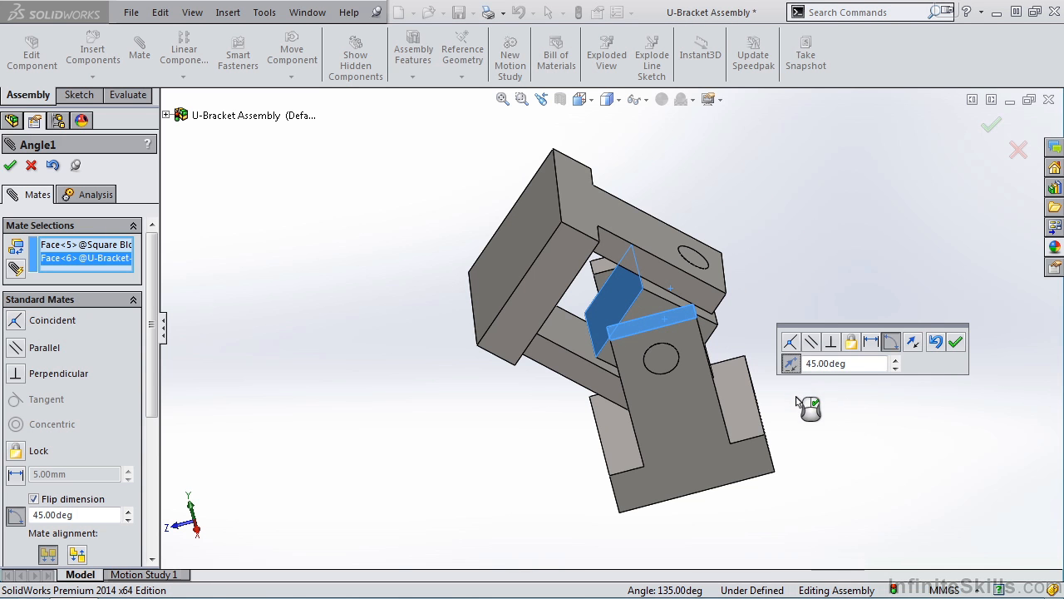
click(915, 346)
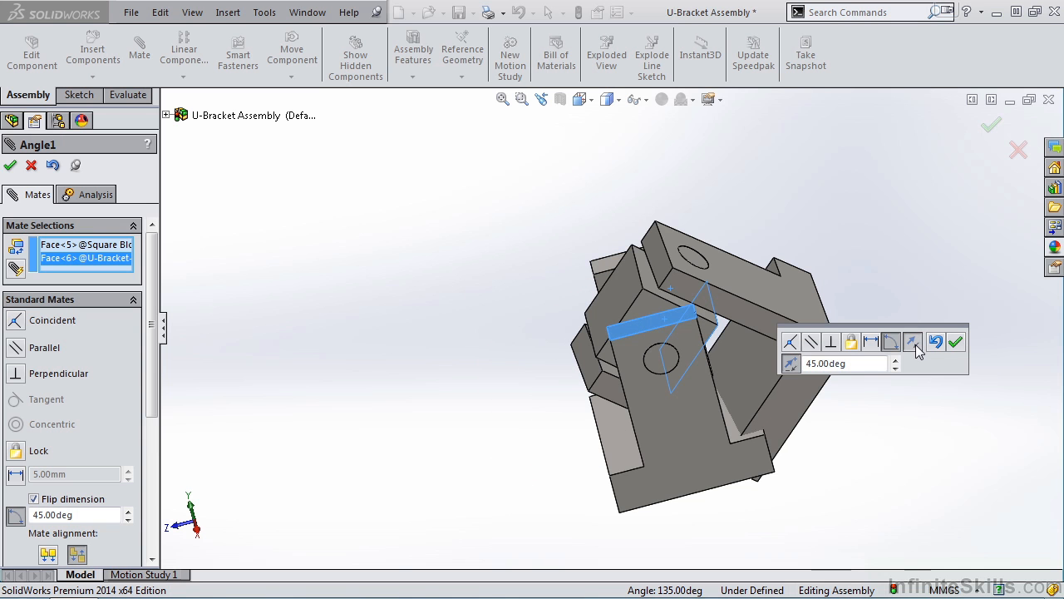
click(791, 365)
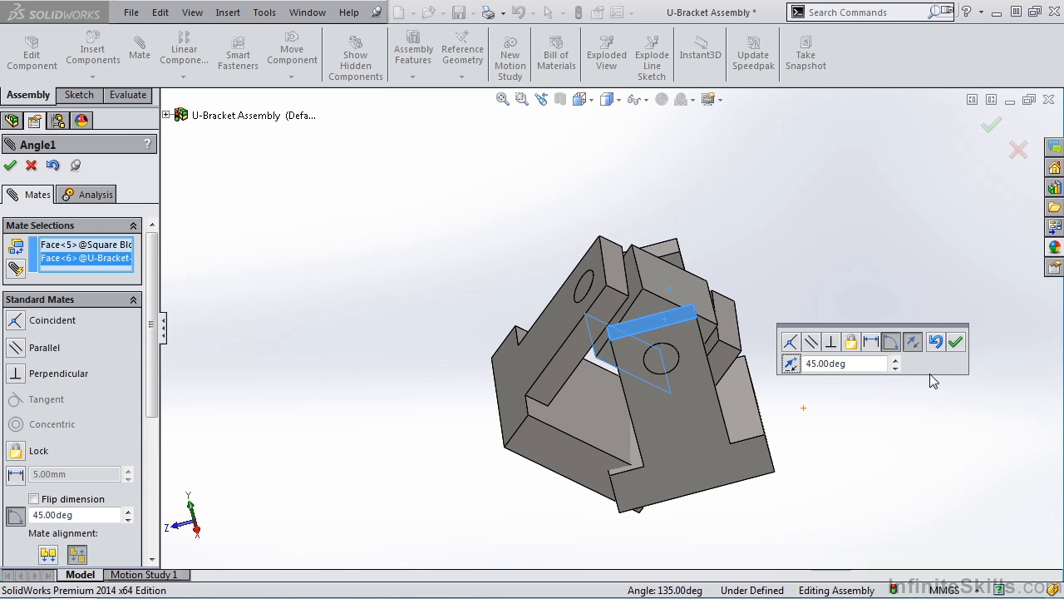
click(914, 348)
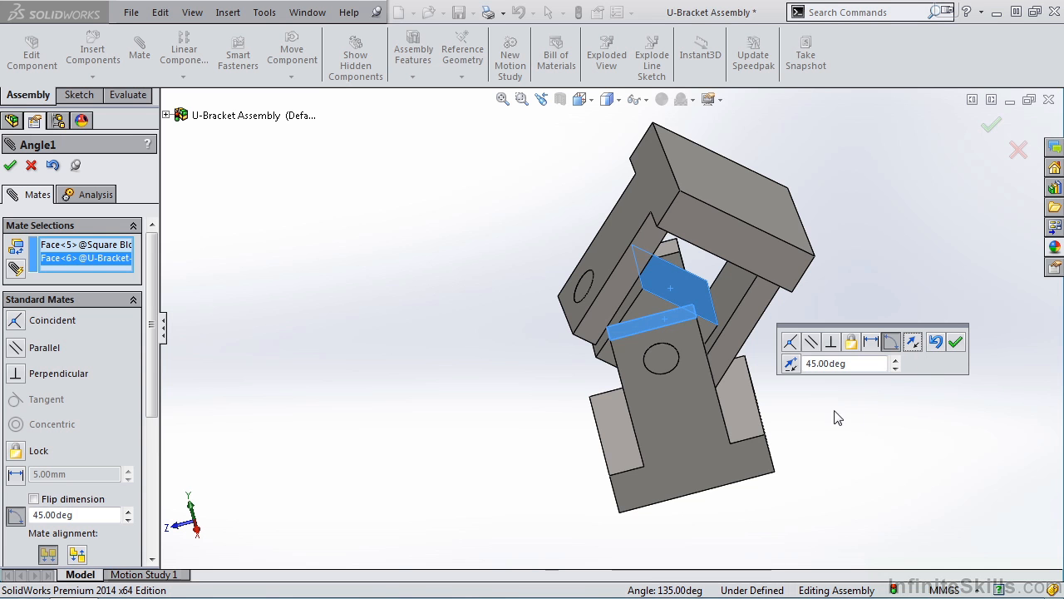
- Accept the 45-degree angle mate between the square block and U-Bracket<1>
middle_drag(690, 407, 724, 408)
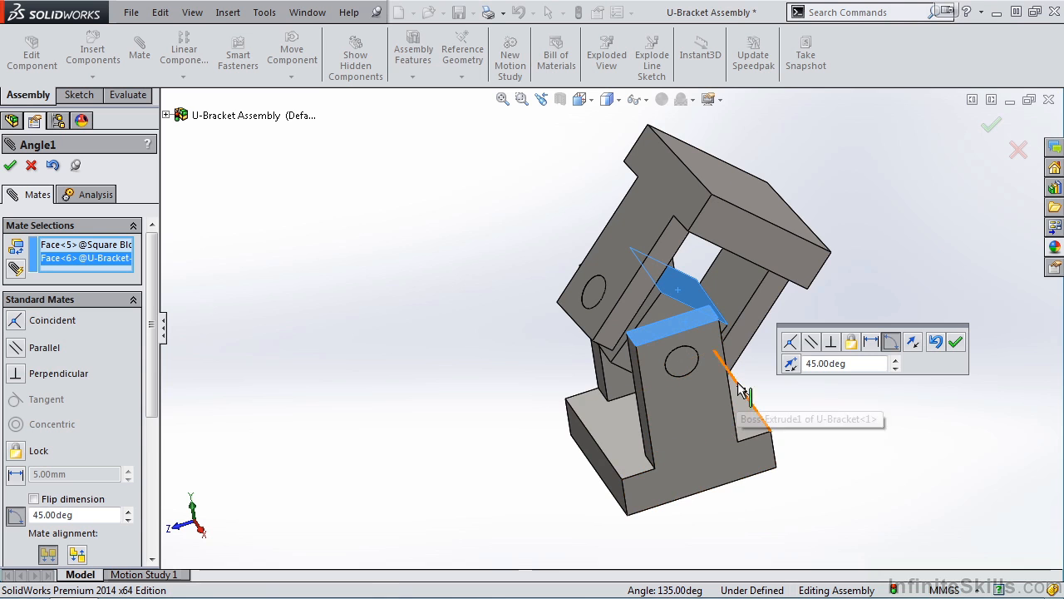
click(956, 341)
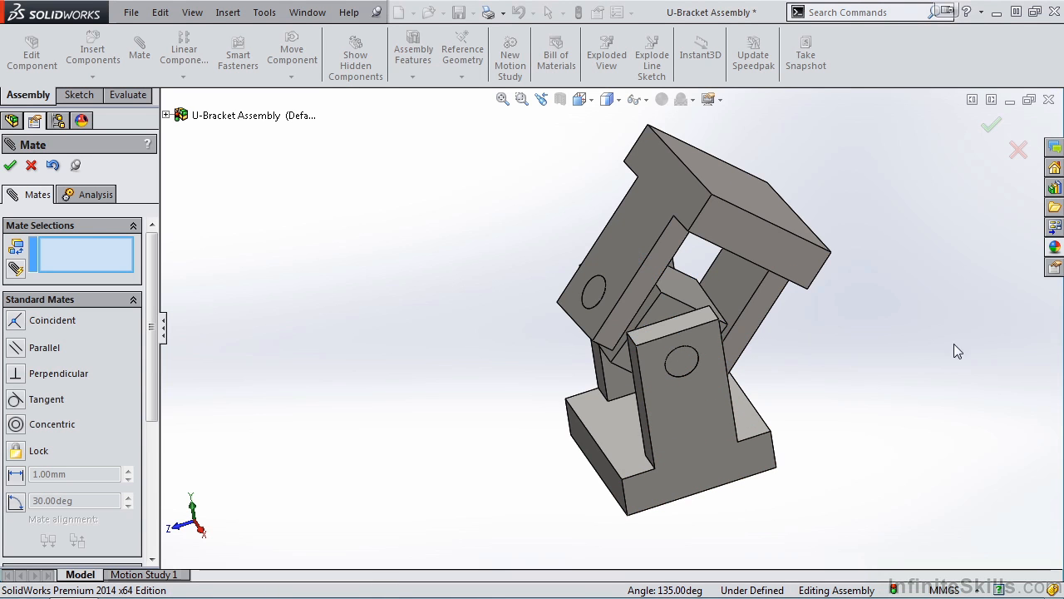
- Set a 60-degree angle mate between the narrow arm face of U-Bracket<2> and the upper face of the square block
click(661, 271)
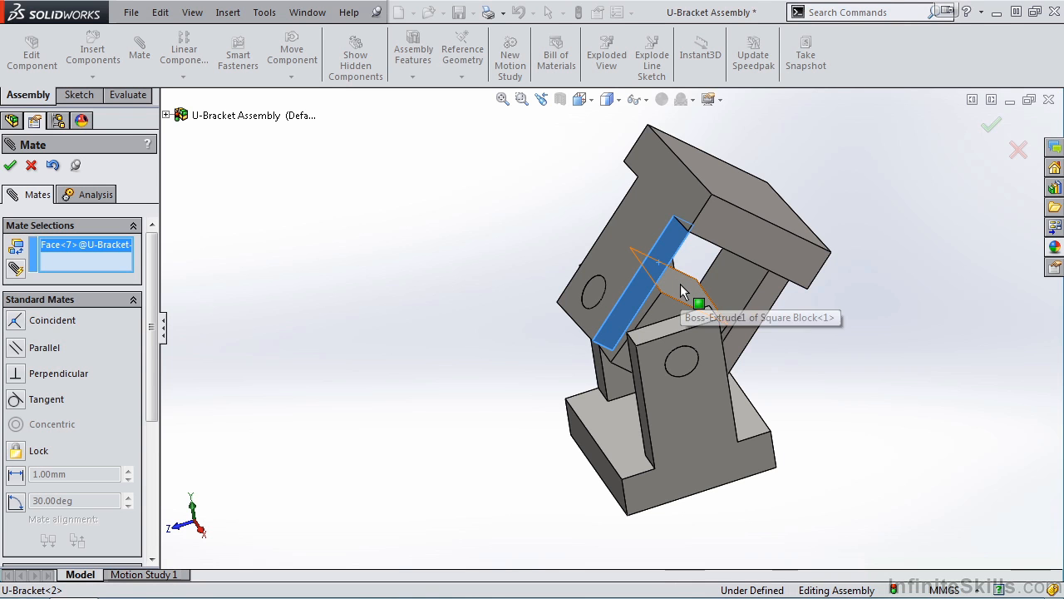
click(680, 291)
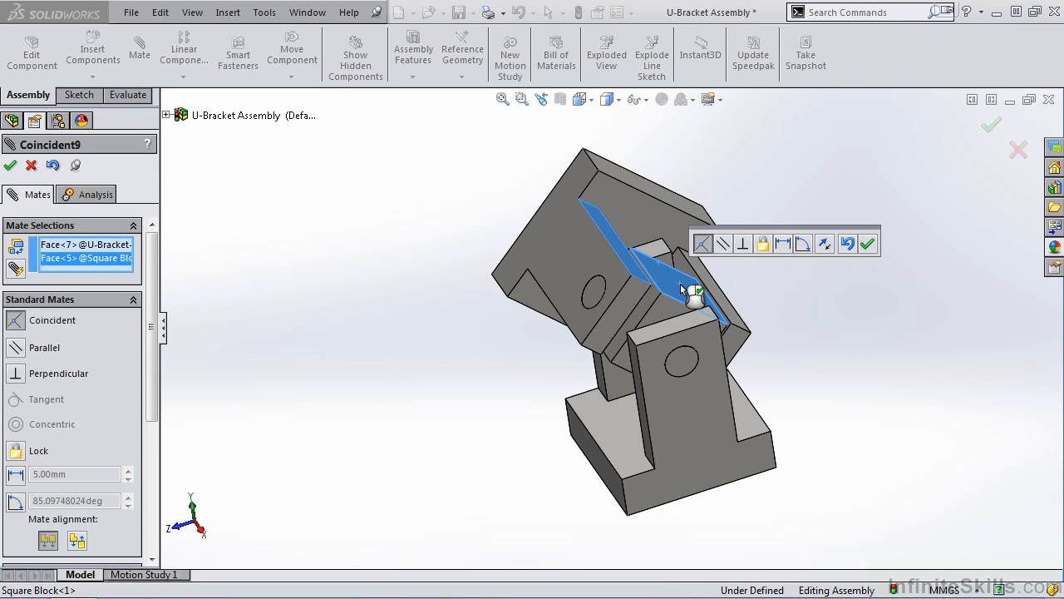
click(803, 244)
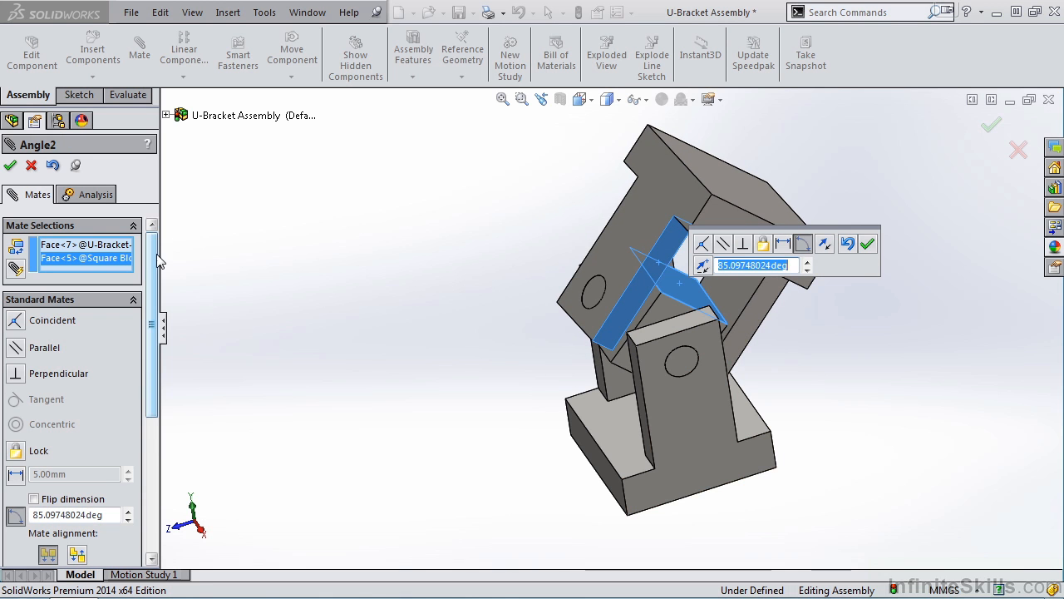
drag(157, 260, 146, 361)
drag(119, 327, 1, 331)
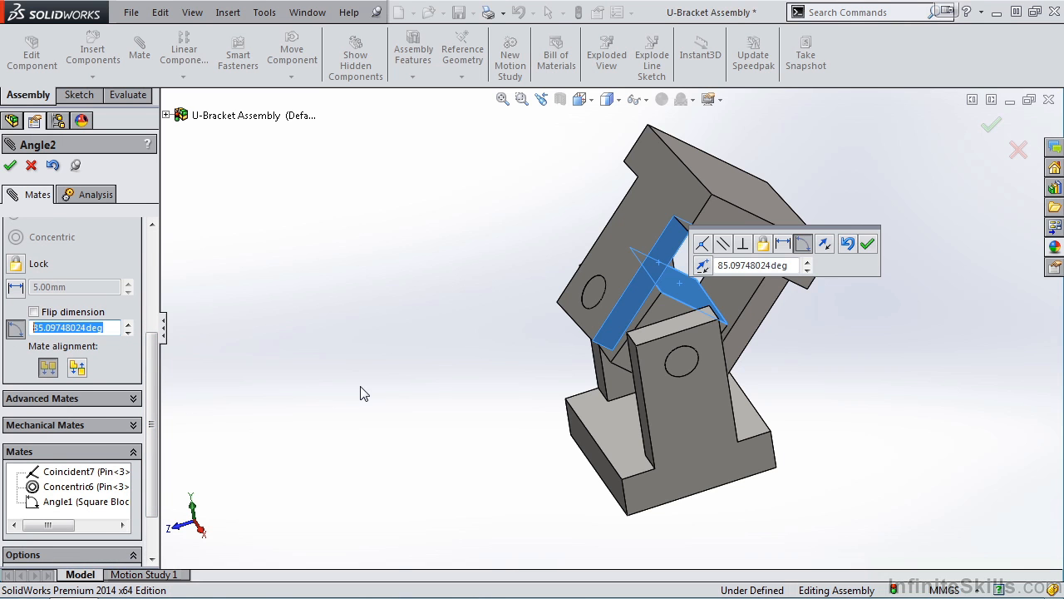
text(6)
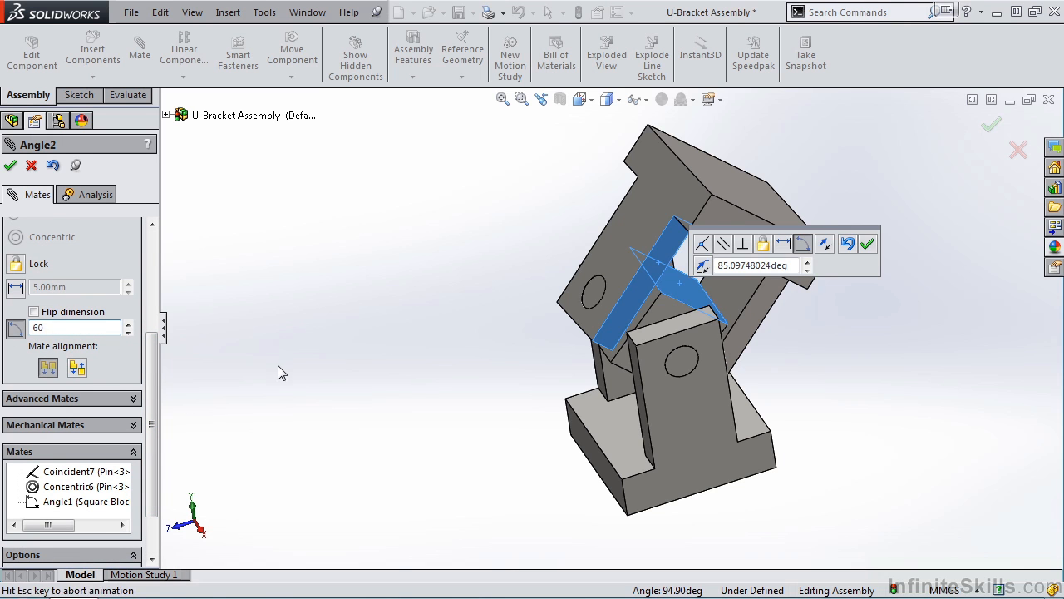
text(0)
key(Return)
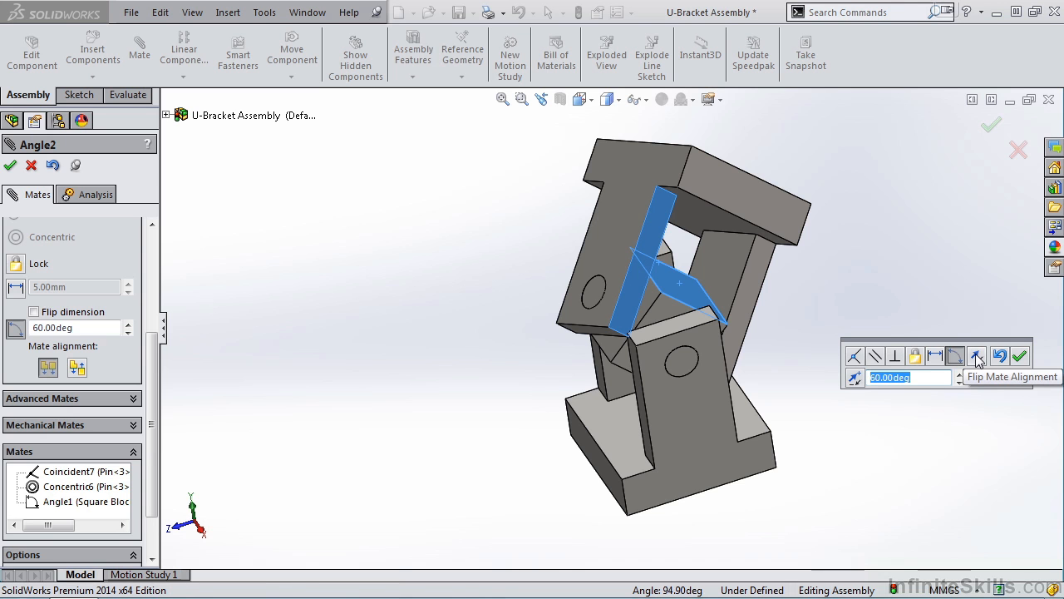
- Try the anti-aligned orientation for the 60-degree mate, both with and without the flipped dimension
click(78, 367)
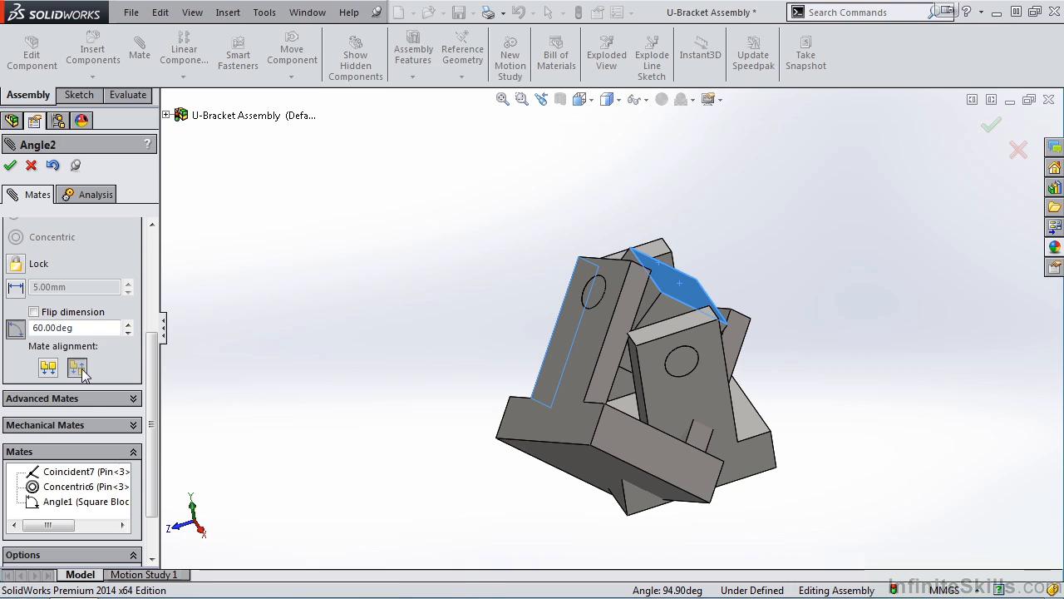
click(33, 313)
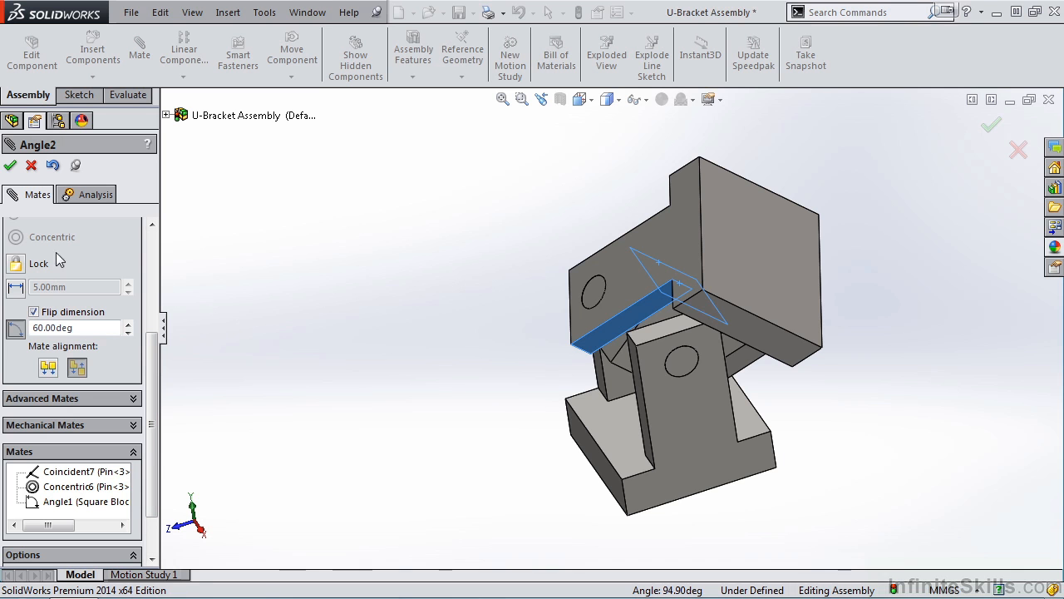
click(34, 313)
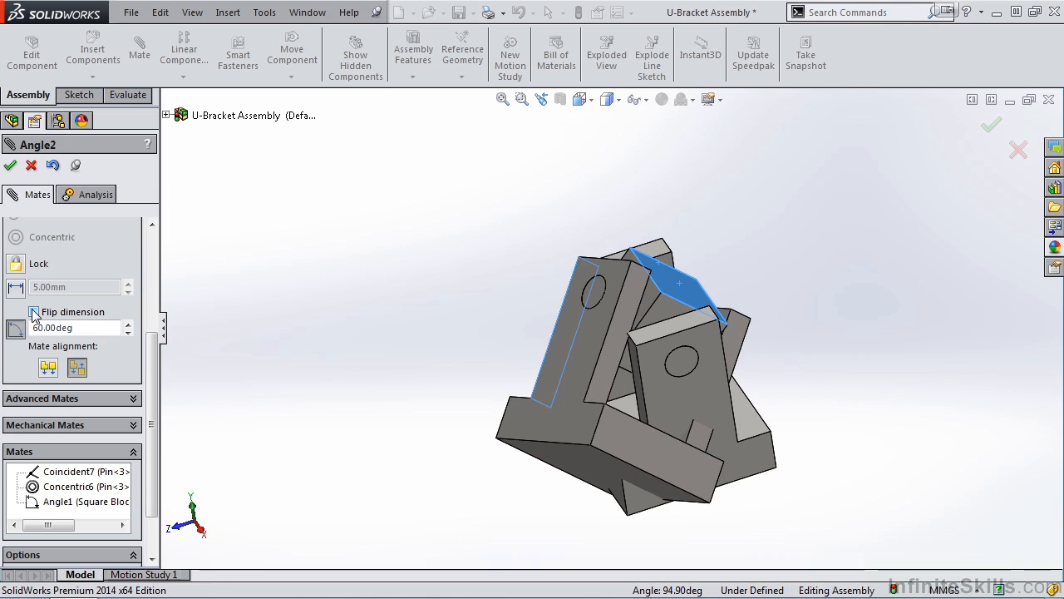
click(47, 367)
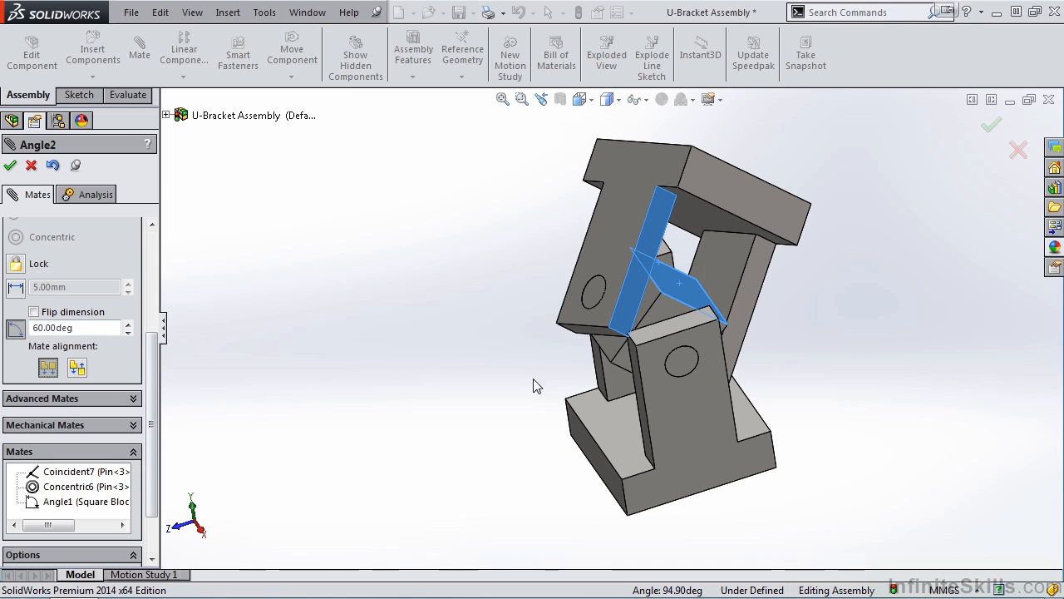
- Flip the dimension of the 60-degree angle mate, make it anti-aligned, and accept it to finish mating
click(34, 312)
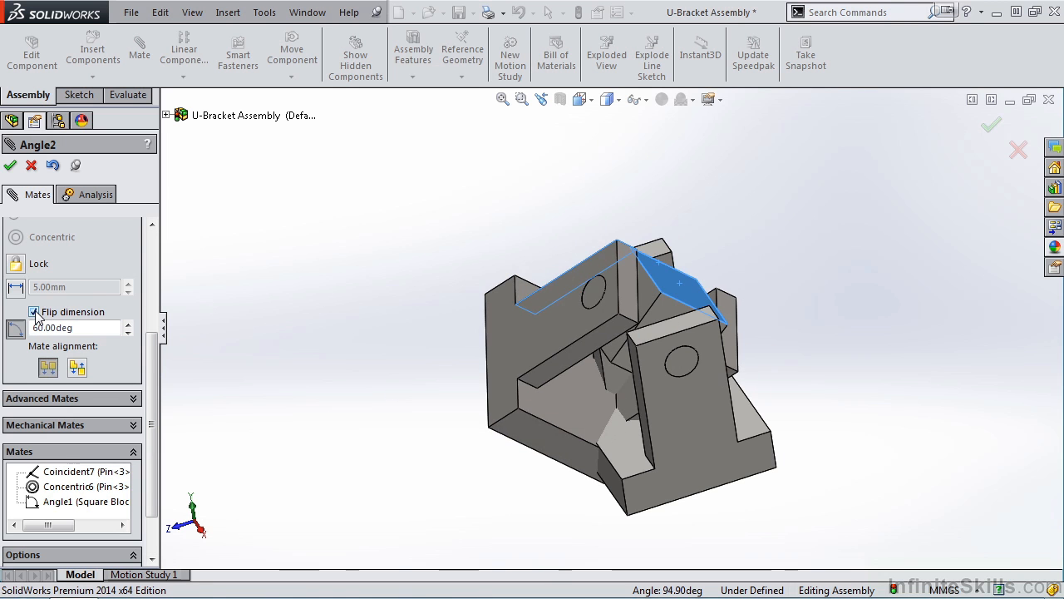
click(77, 368)
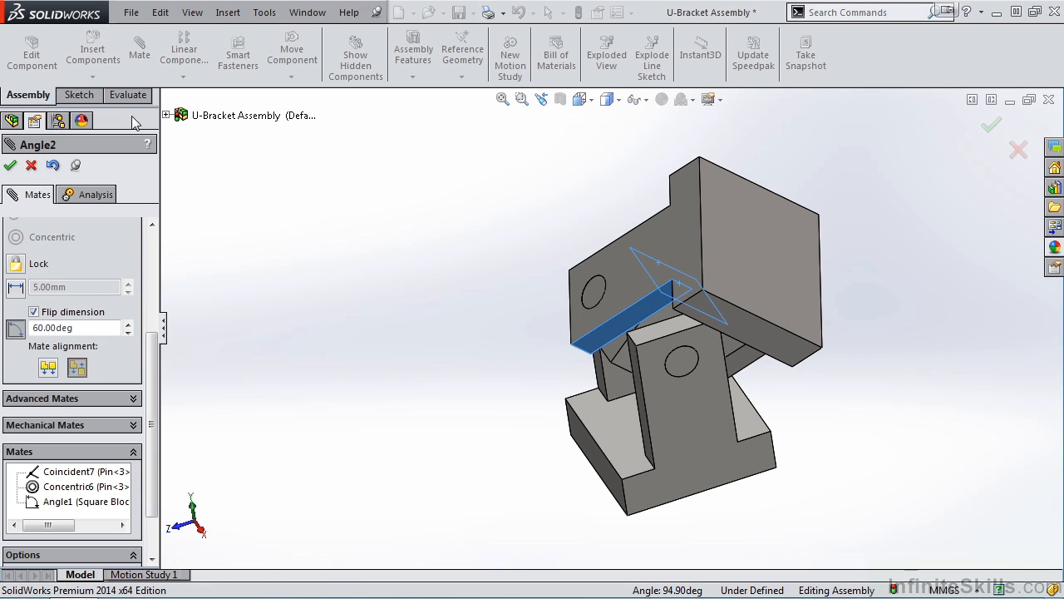
click(10, 165)
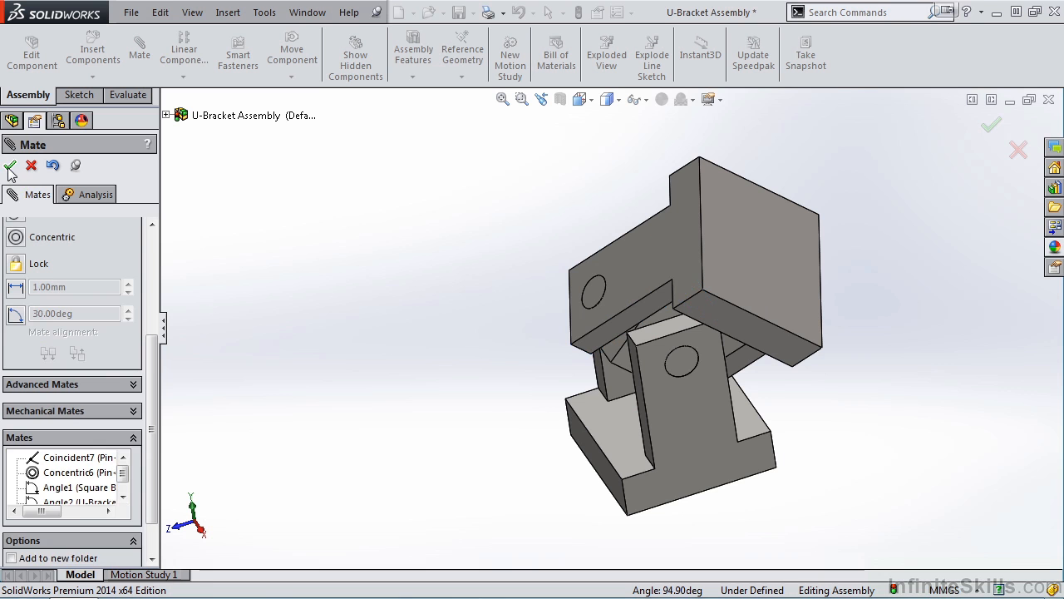
click(10, 165)
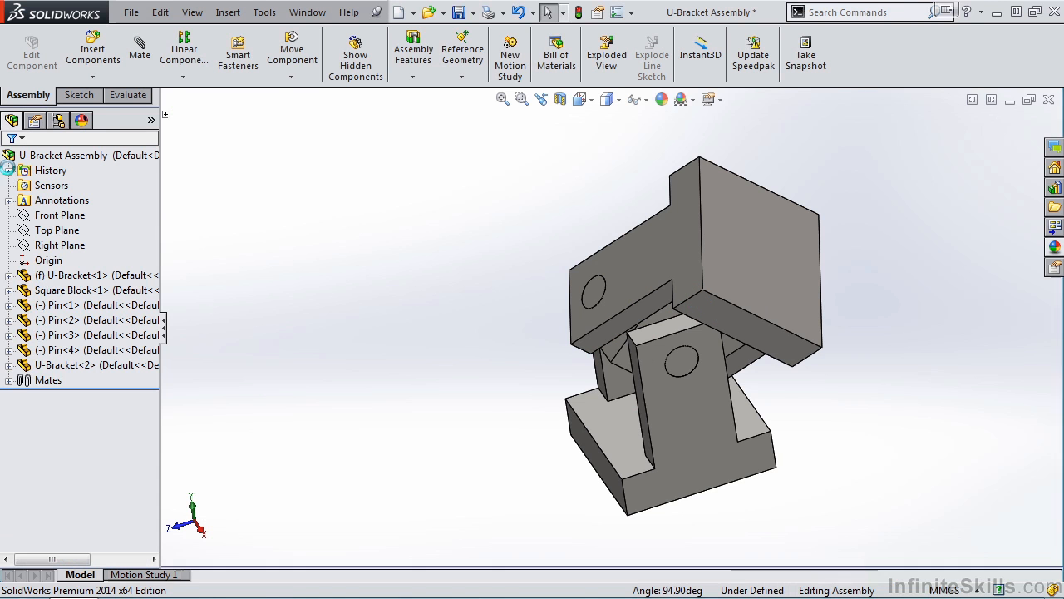
middle_drag(469, 423, 481, 403)
middle_drag(519, 384, 485, 397)
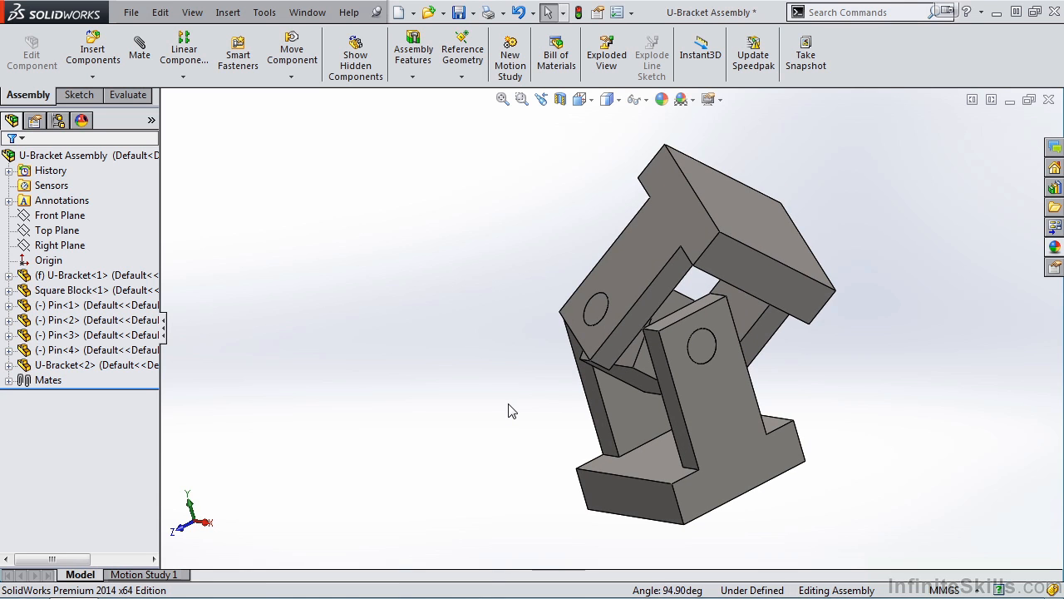